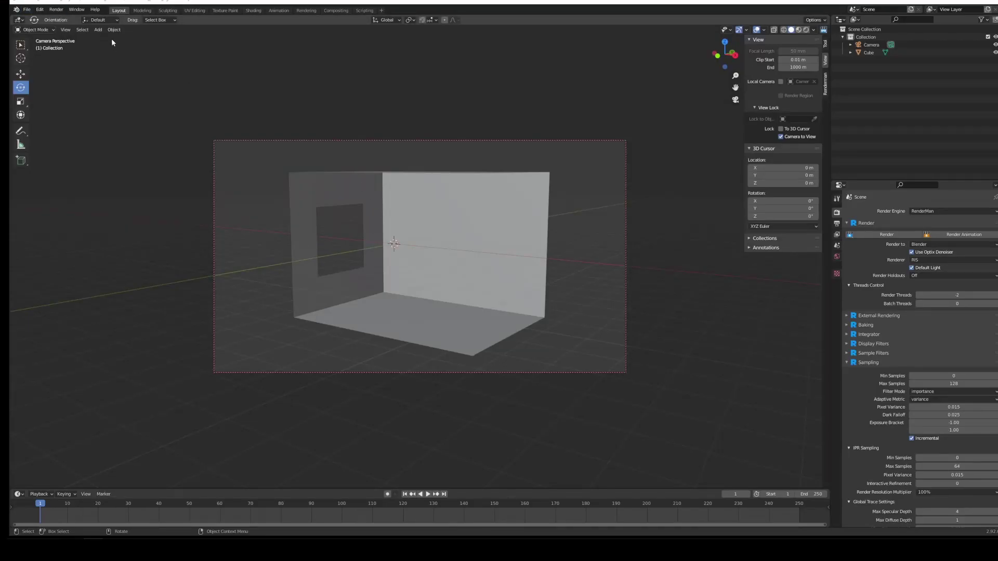
Add a RenderMan PxrDomeLight to the room scene
{"action": "left_click", "coordinate": [99, 30]}
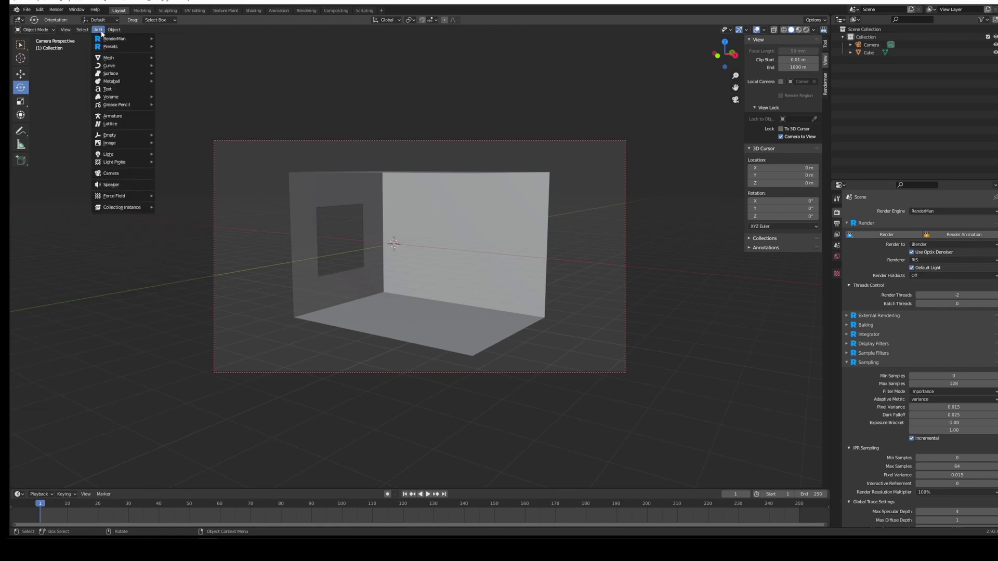
{"action": "left_click", "coordinate": [99, 30]}
{"action": "left_click", "coordinate": [99, 30]}
{"action": "key", "text": "Delete"}
{"action": "left_click", "coordinate": [99, 30]}
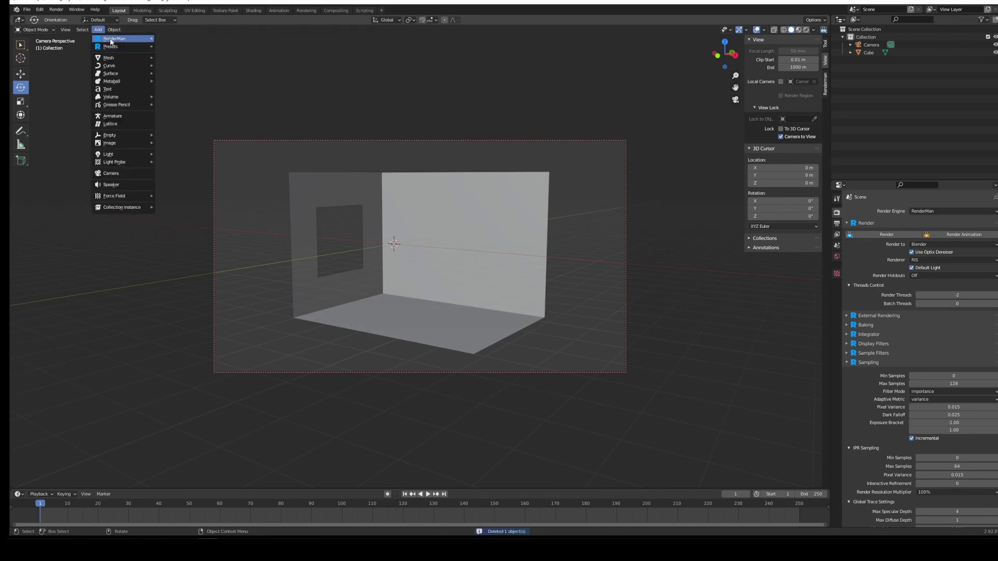
{"action": "mouse_move", "coordinate": [112, 39]}
{"action": "mouse_move", "coordinate": [173, 38]}
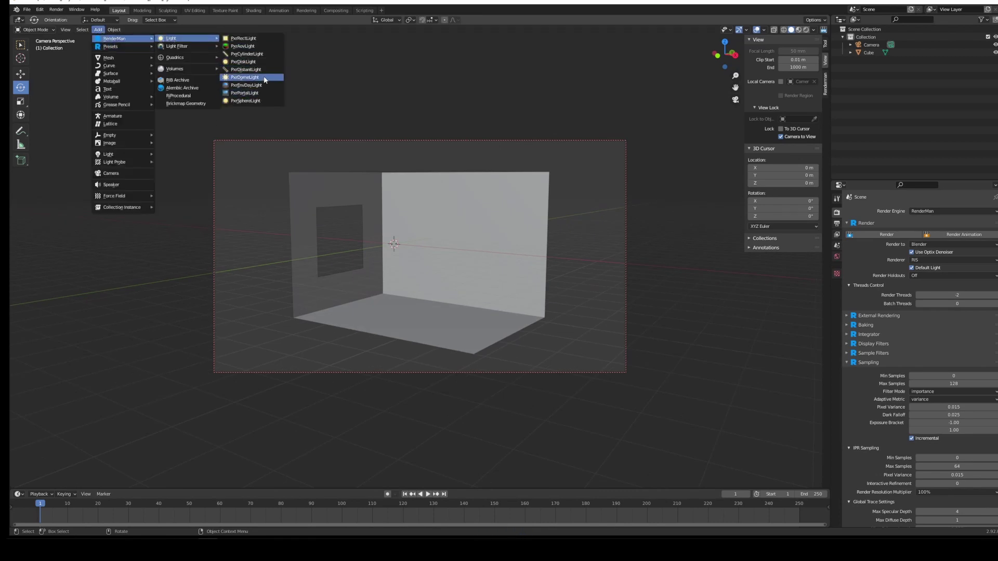
{"action": "left_click", "coordinate": [245, 77]}
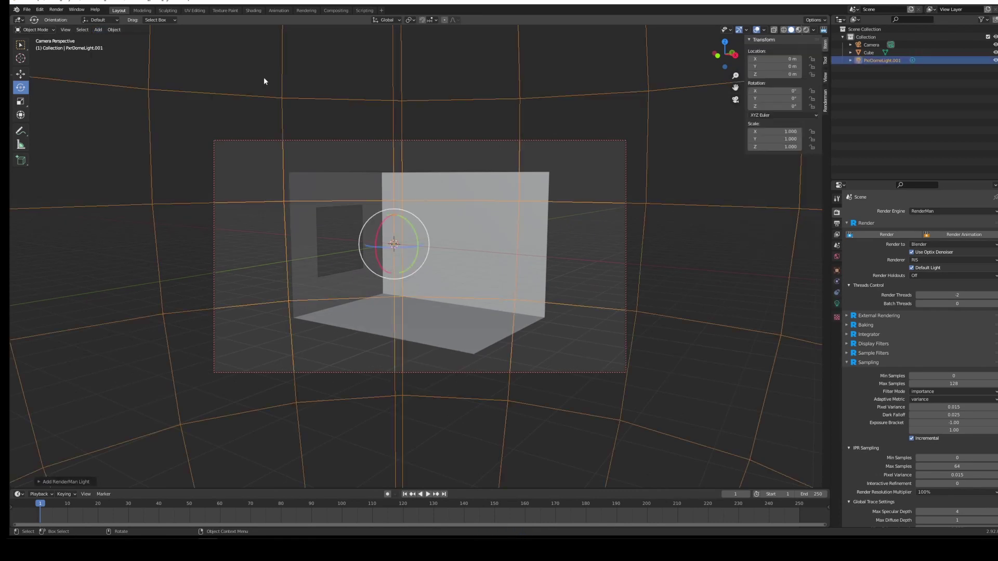
{"action": "left_click", "coordinate": [98, 30]}
{"action": "mouse_move", "coordinate": [114, 39]}
{"action": "mouse_move", "coordinate": [189, 39]}
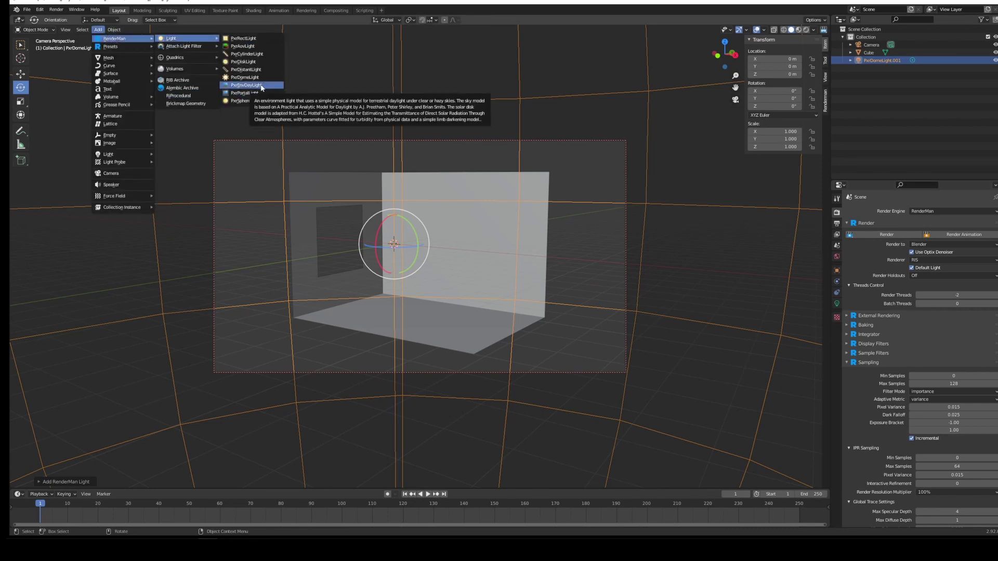
Load backYard_blurred.jpg.tex from the My HDRI folder as the dome light's color map
{"action": "middle_click_drag", "start_coordinate": [660, 247], "coordinate": [660, 249]}
{"action": "left_click", "coordinate": [837, 303]}
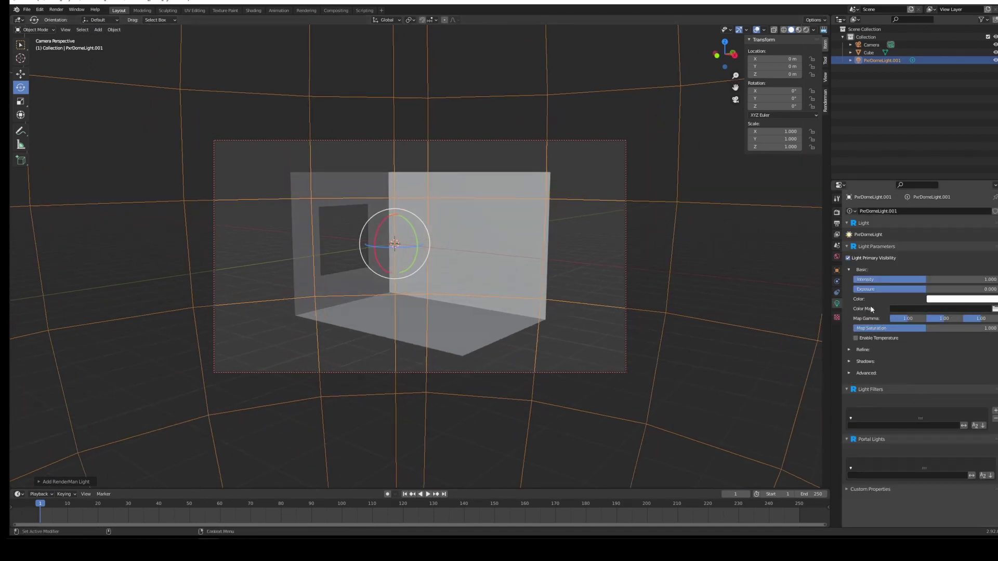
{"action": "left_click", "coordinate": [994, 309]}
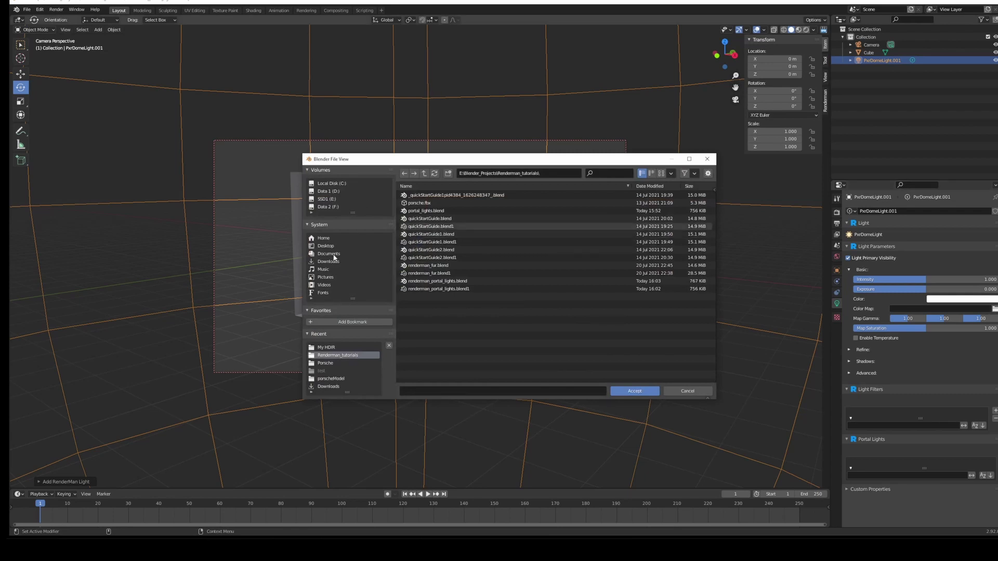
{"action": "left_click", "coordinate": [337, 346]}
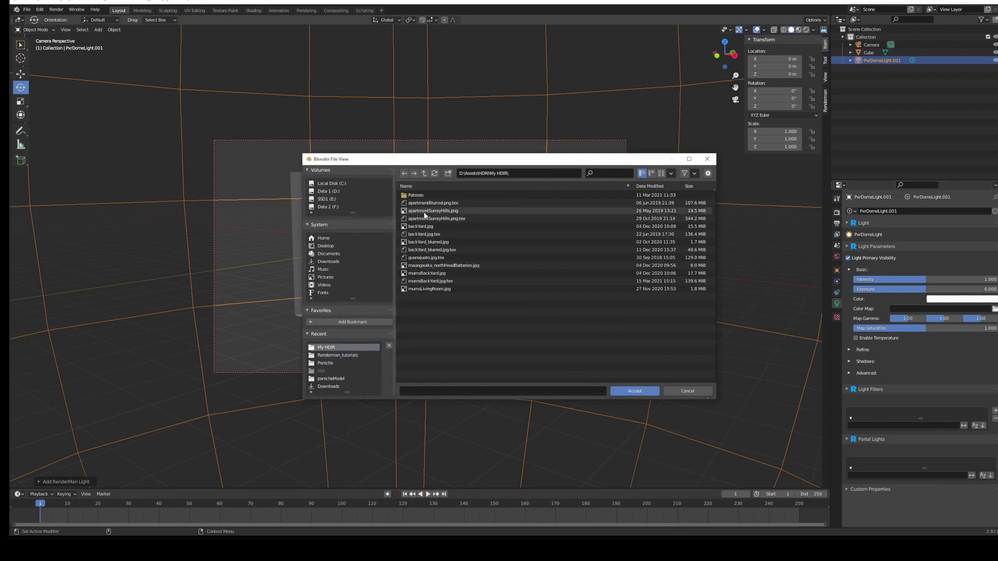
{"action": "left_click", "coordinate": [445, 234]}
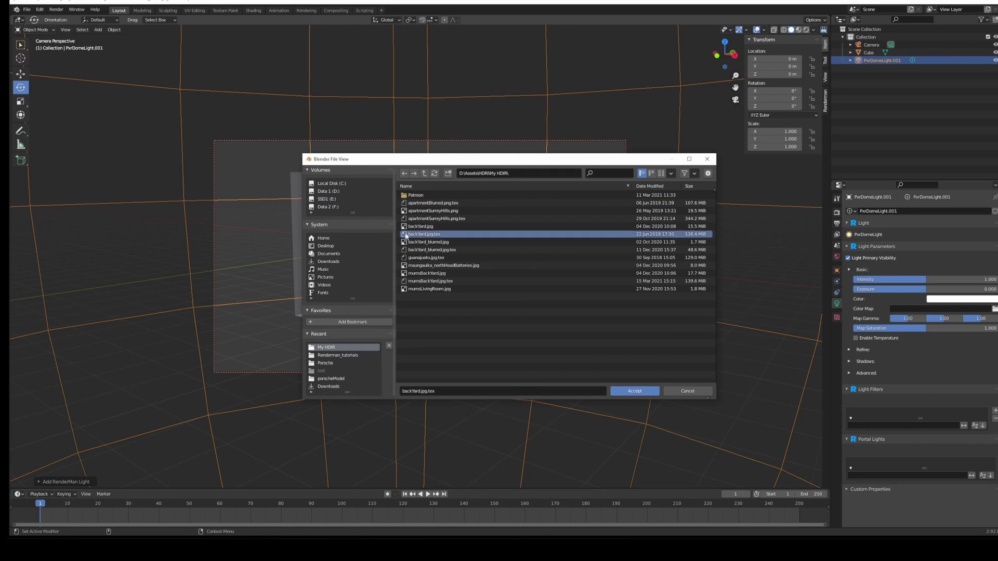
{"action": "left_click", "coordinate": [455, 251]}
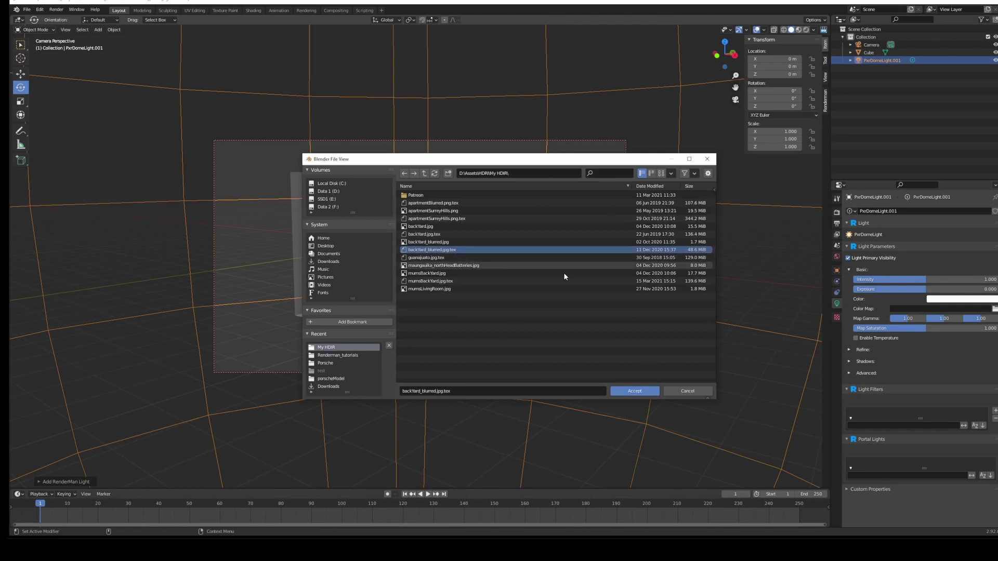
{"action": "left_click", "coordinate": [635, 391]}
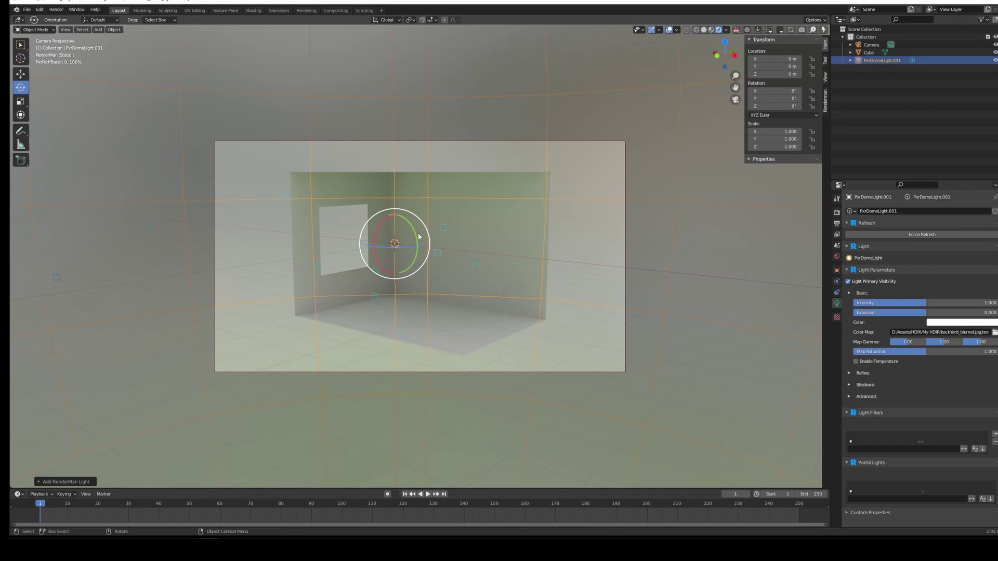
Inspect the dome-lit room from different angles in the rendered viewport and return to solid shading
{"action": "key", "text": "r"}
{"action": "right_click", "coordinate": [357, 292]}
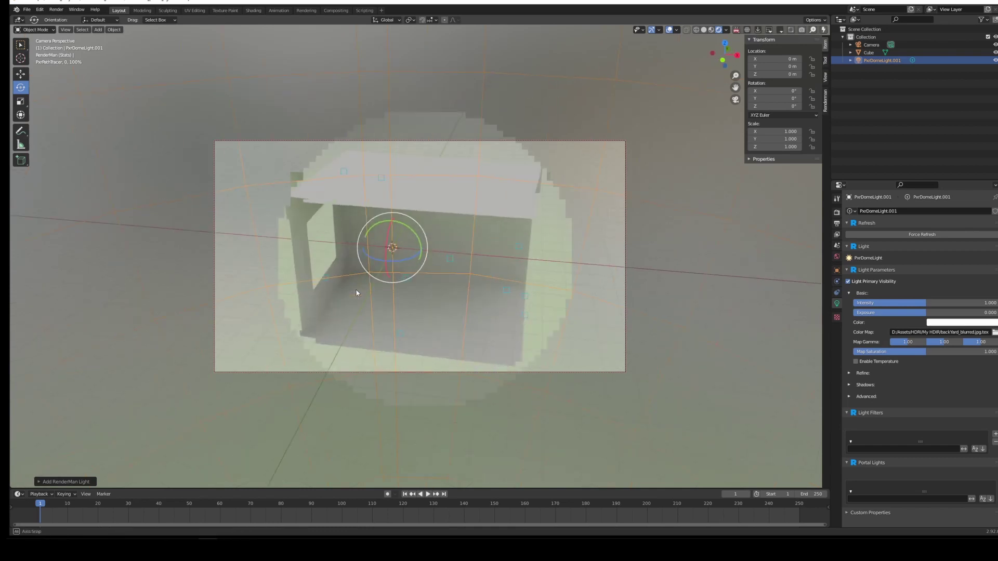
{"action": "key", "text": "r"}
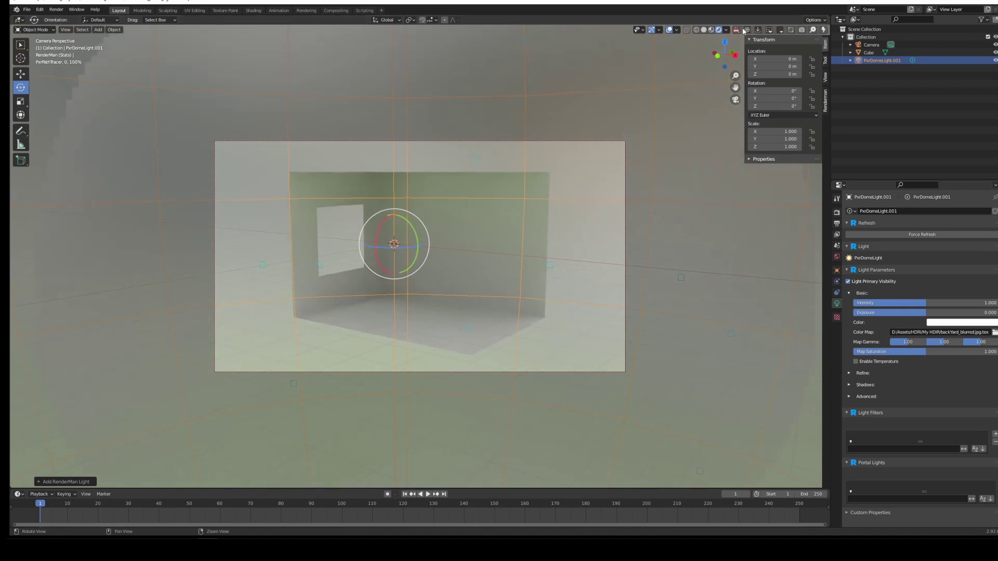
{"action": "key", "text": "Escape"}
{"action": "key", "text": "z"}
{"action": "left_click", "coordinate": [713, 174]}
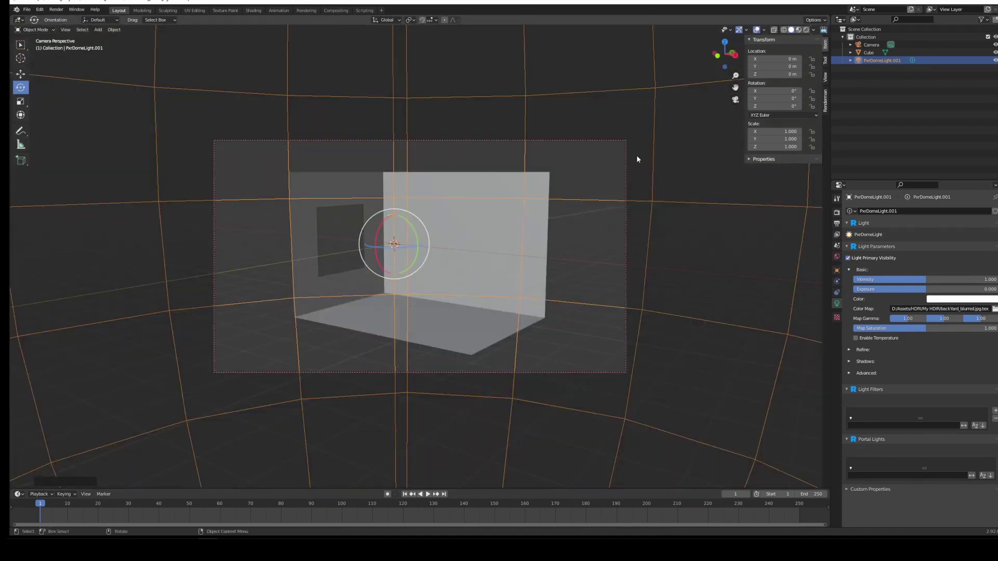
Add a RenderMan PxrPortalLight and stand it upright over the window opening at X -3.5759 m, scaled to 4.477
{"action": "left_click", "coordinate": [293, 52]}
{"action": "left_click", "coordinate": [98, 30]}
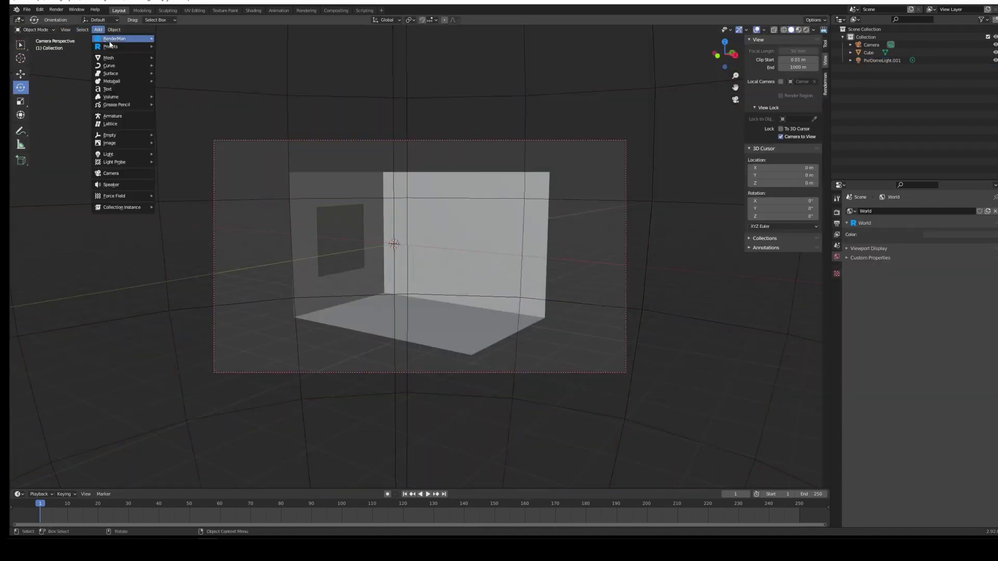
{"action": "mouse_move", "coordinate": [136, 42]}
{"action": "mouse_move", "coordinate": [177, 39]}
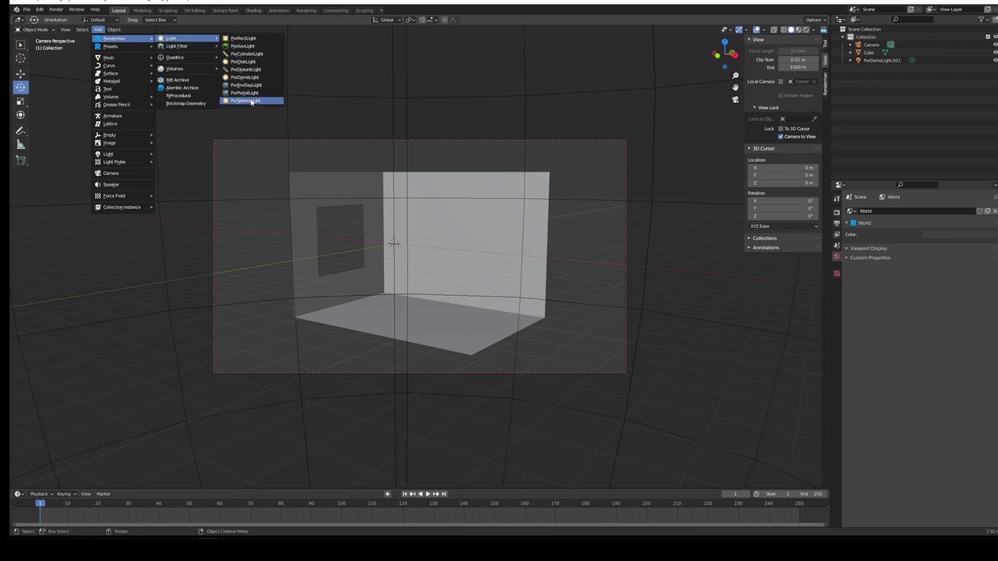
{"action": "left_click", "coordinate": [262, 97]}
{"action": "key", "text": "KP_Decimal"}
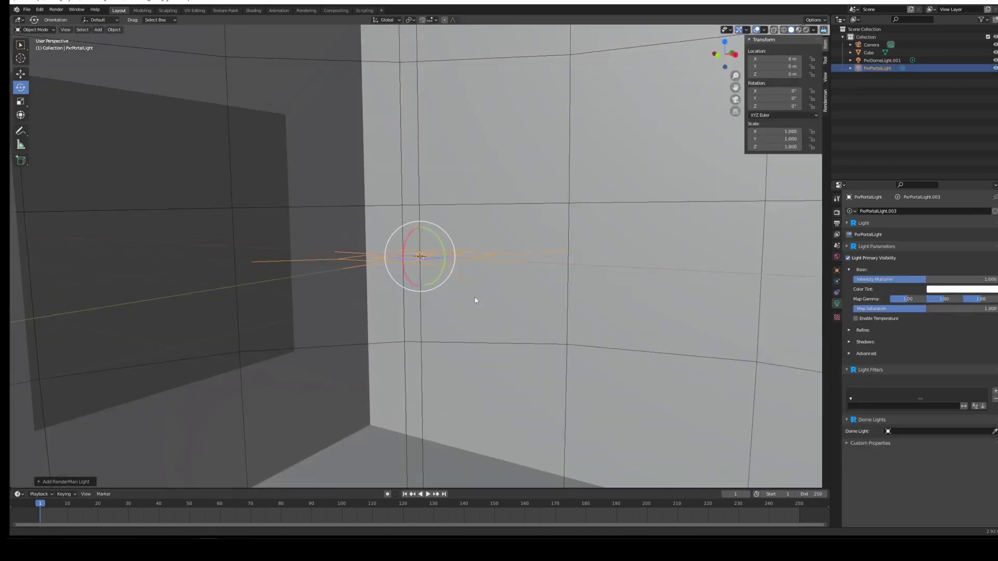
{"action": "middle_click_drag", "start_coordinate": [473, 299], "coordinate": [419, 219]}
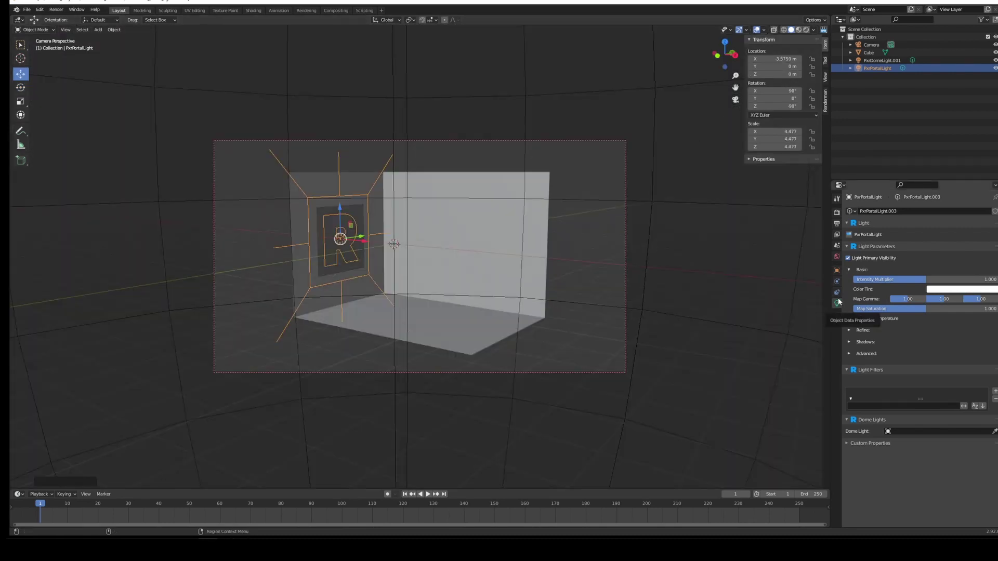
Link the portal light to PxrDomeLight.001 and switch the viewport to rendered shading
{"action": "left_click", "coordinate": [995, 432]}
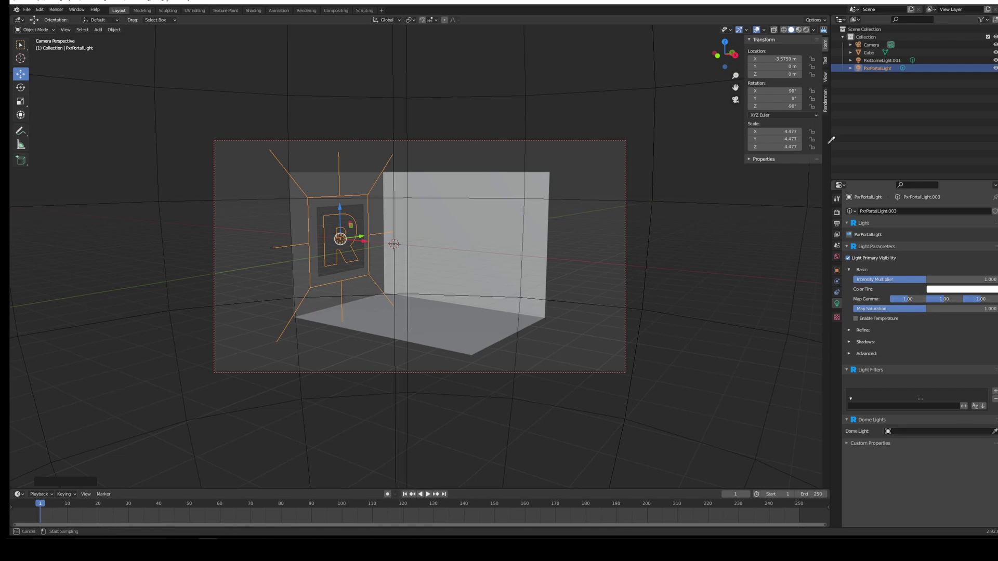
{"action": "left_click", "coordinate": [880, 57]}
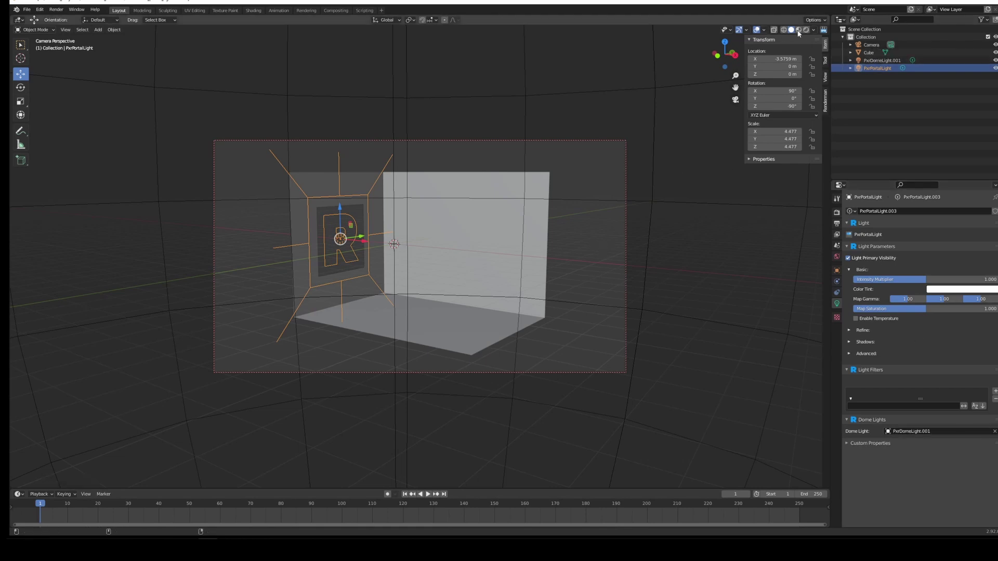
{"action": "key", "text": "z"}
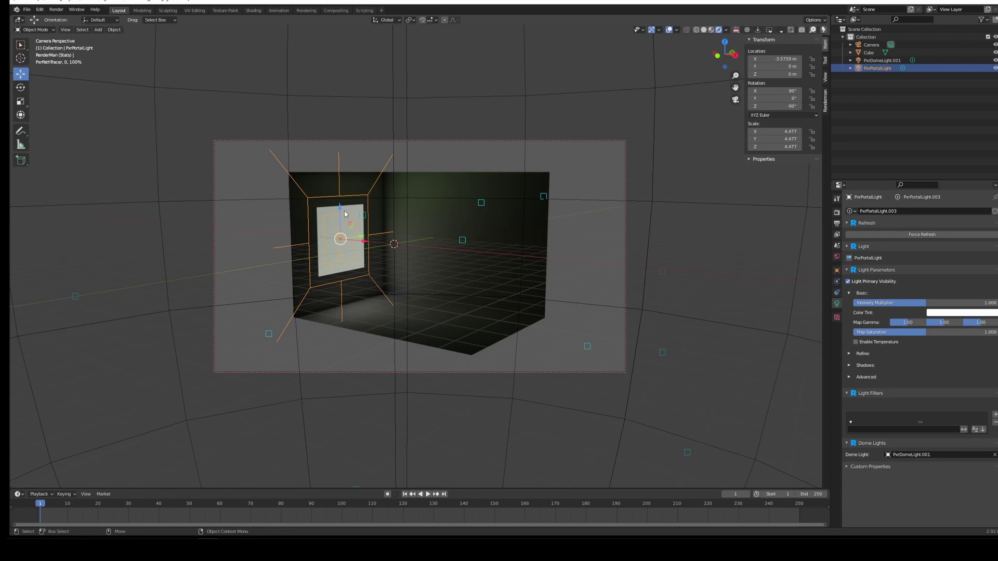
Turn off Light Primary Visibility for the portal light and inspect the window in the rendered view
{"action": "middle_click_drag", "start_coordinate": [382, 216], "coordinate": [425, 235]}
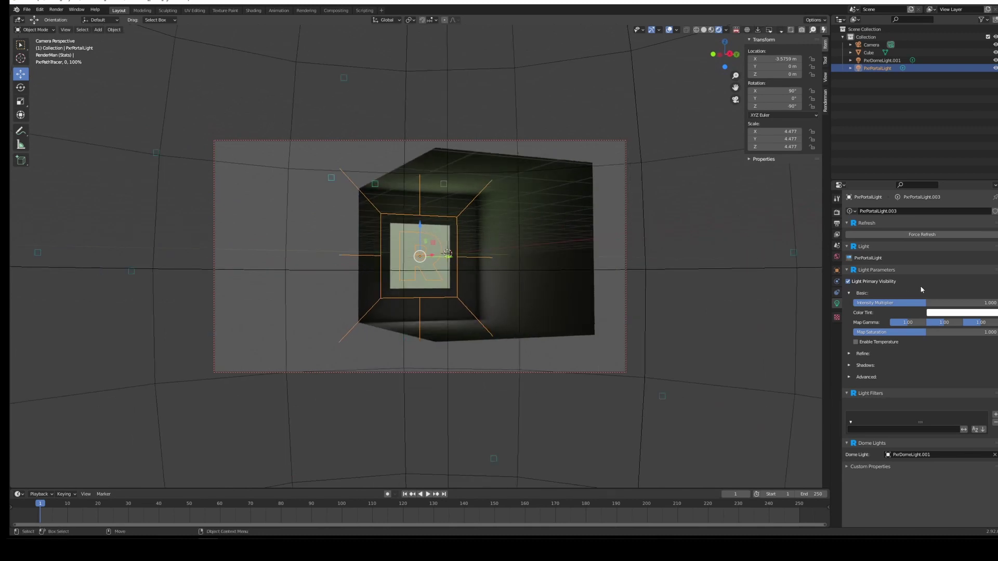
{"action": "left_click", "coordinate": [881, 283]}
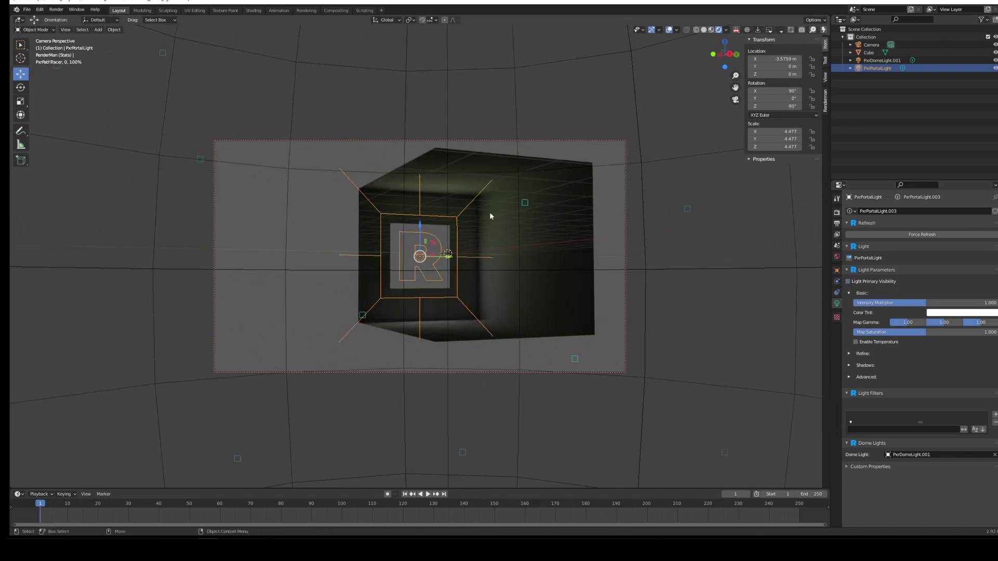
{"action": "middle_click_drag", "start_coordinate": [473, 230], "coordinate": [443, 207]}
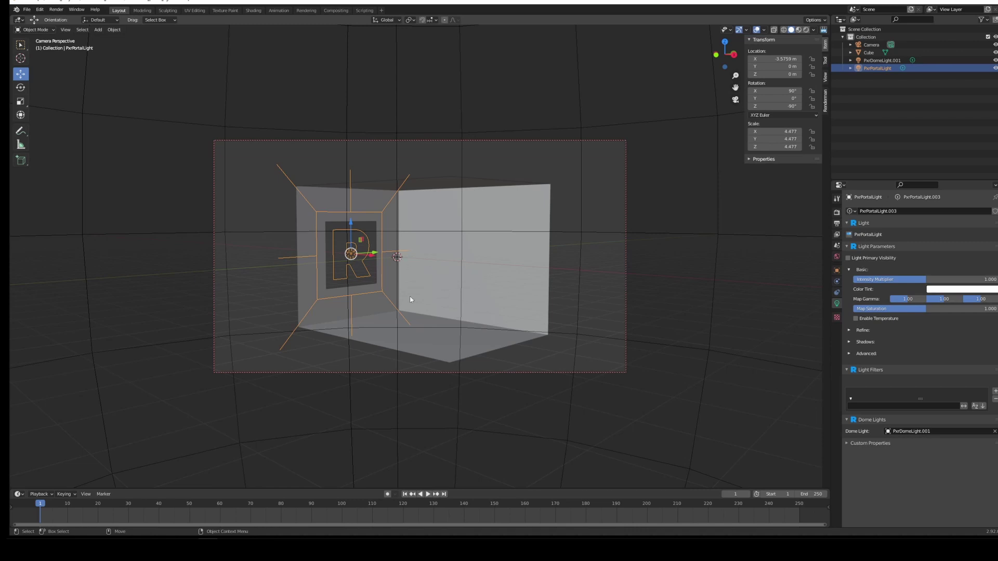
{"action": "scroll", "coordinate": [420, 205], "scroll_direction": "up", "scroll_amount": 5}
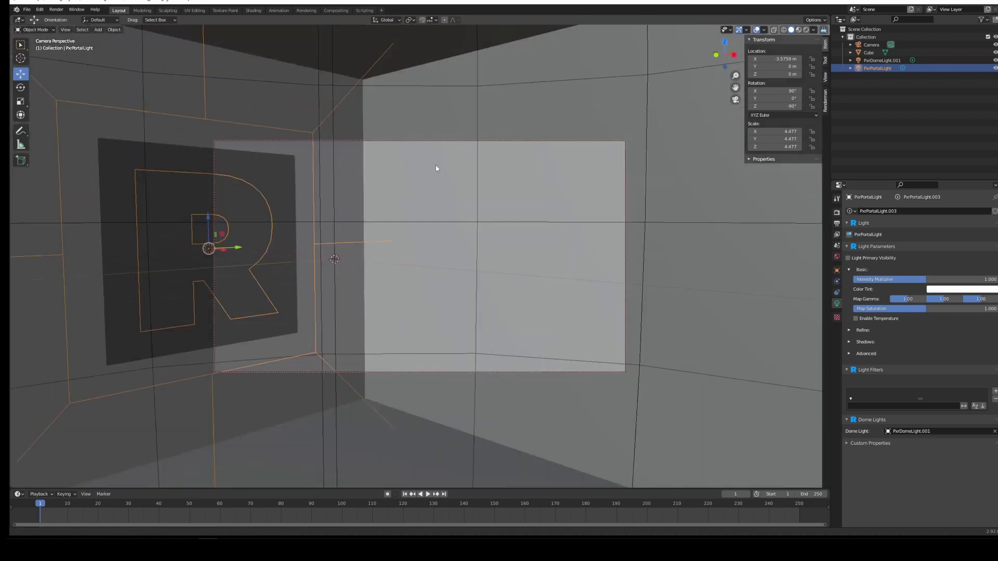
{"action": "scroll", "coordinate": [431, 175], "scroll_direction": "down", "scroll_amount": 3}
{"action": "middle_click_drag", "start_coordinate": [435, 171], "coordinate": [391, 235]}
{"action": "scroll", "coordinate": [391, 235], "scroll_direction": "down", "scroll_amount": 5}
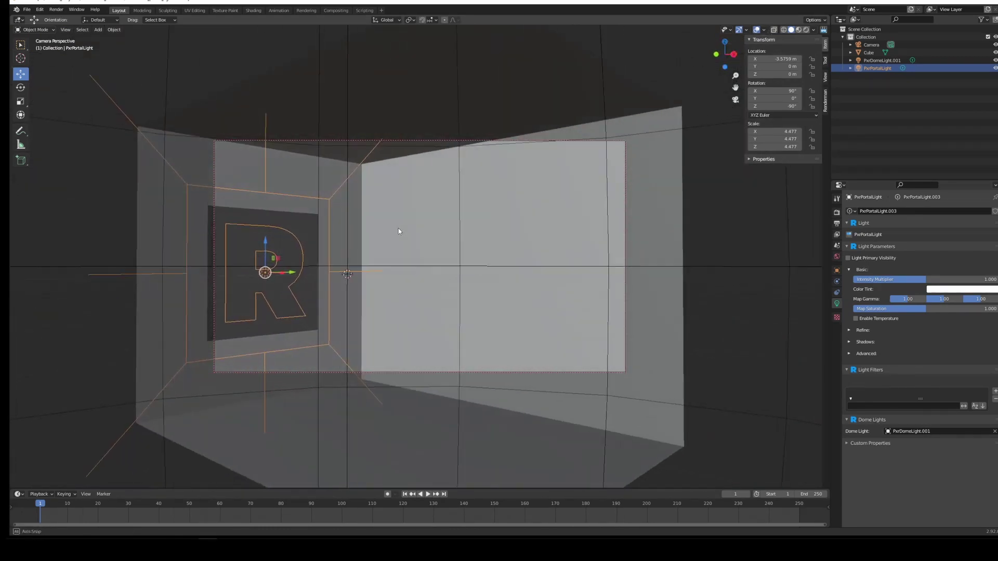
{"action": "middle_click_drag", "start_coordinate": [394, 319], "coordinate": [396, 259]}
{"action": "scroll", "coordinate": [400, 250], "scroll_direction": "up", "scroll_amount": 4}
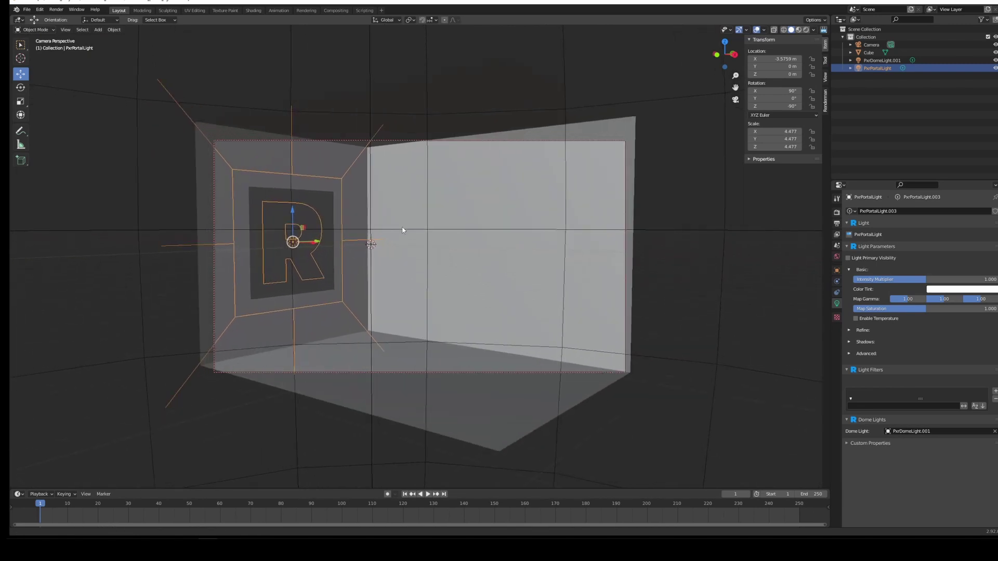